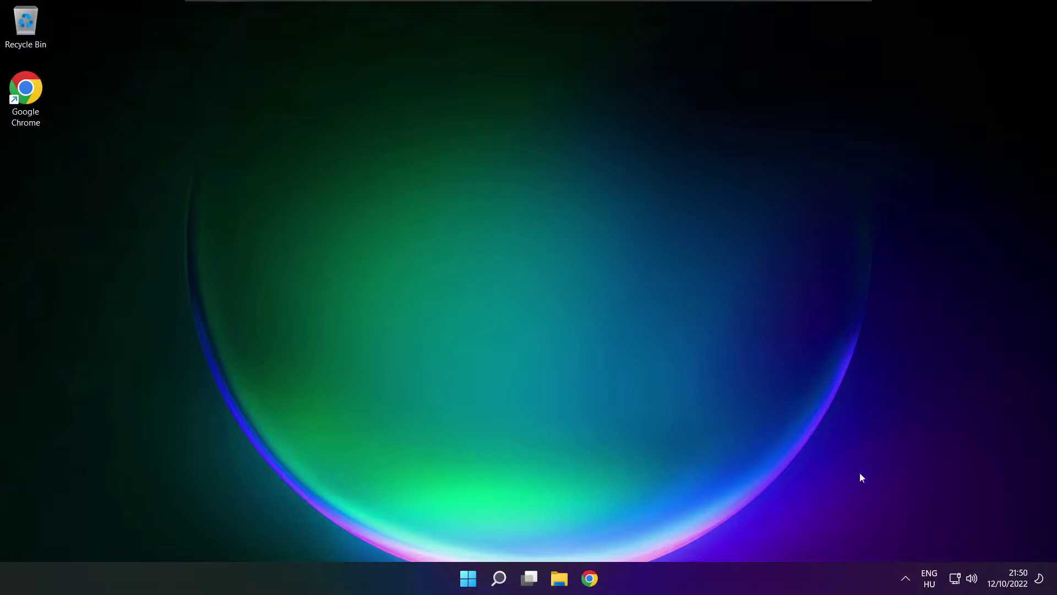
- Open Quick Settings from the system tray to reach the volume control
{"action": "left_click", "coordinate": [973, 578]}
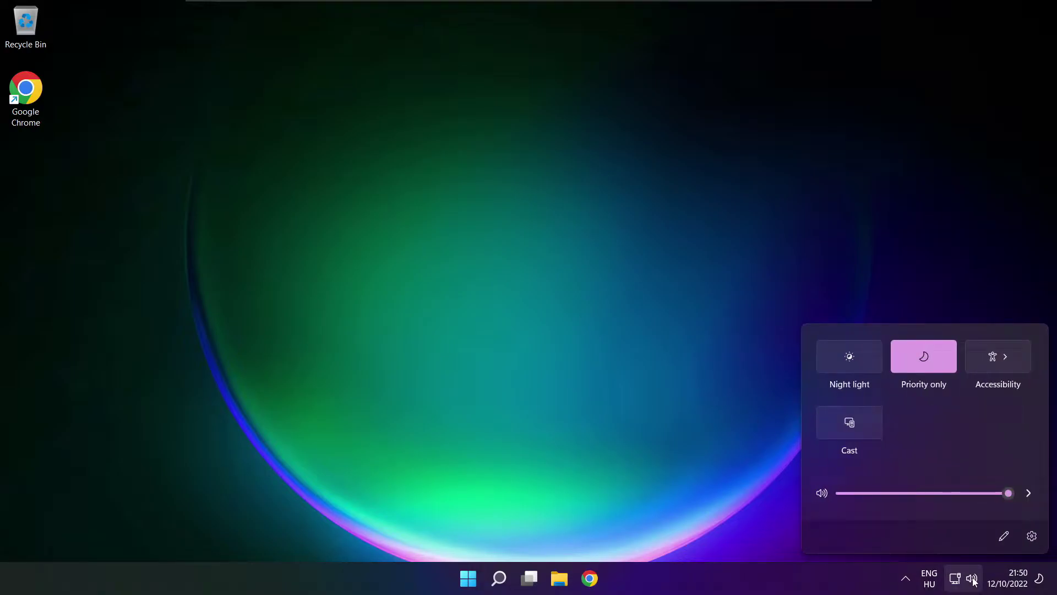
- Open the full Sound settings and select Speakers as output, leaving the volume at 100
{"action": "left_click", "coordinate": [1029, 494]}
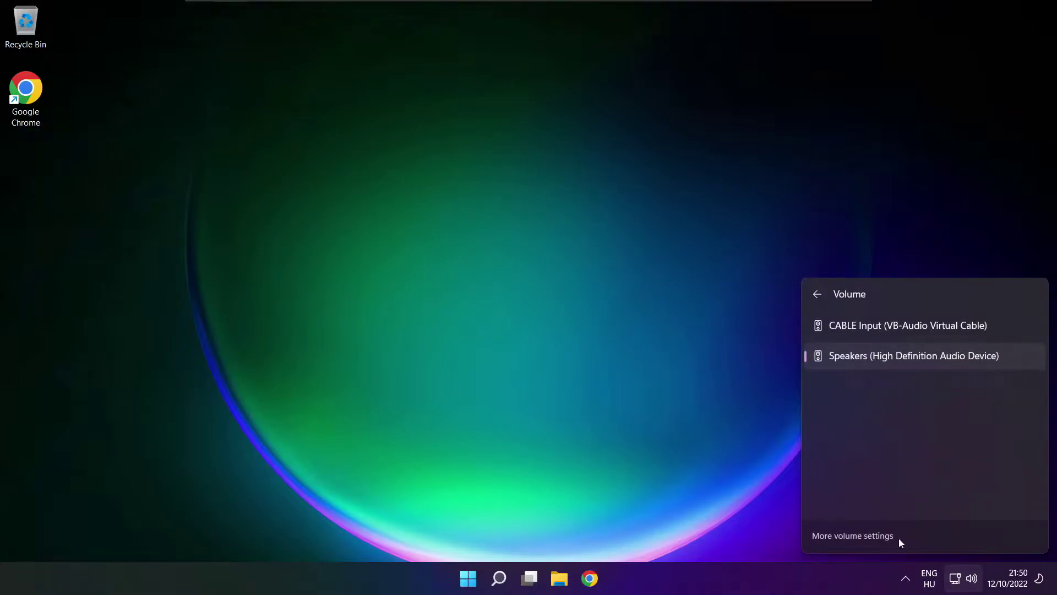
{"action": "left_click", "coordinate": [856, 537]}
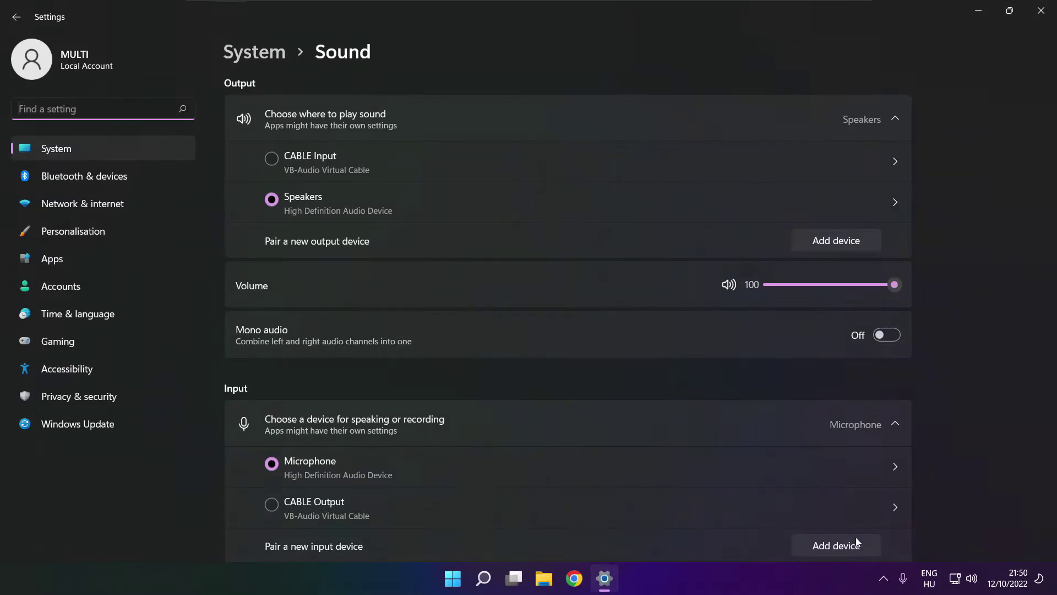
{"action": "left_click", "coordinate": [279, 199]}
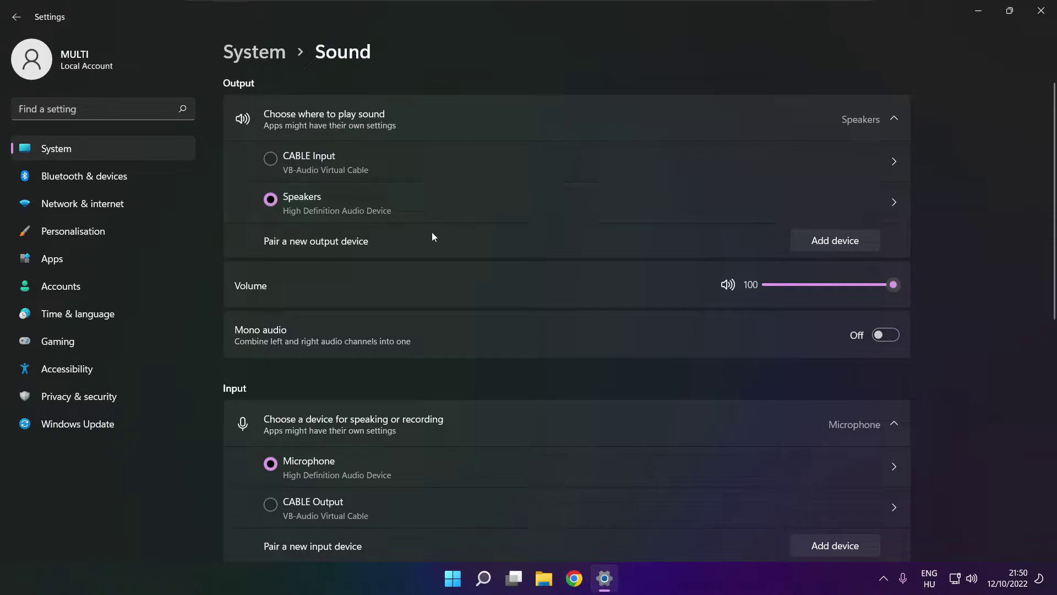
{"action": "left_click_drag", "start_coordinate": [846, 284], "coordinate": [913, 286]}
- Open the classic Sound dialog via More sound settings in the Advanced section
{"action": "scroll", "coordinate": [1051, 364], "scroll_direction": "down", "scroll_amount": 3}
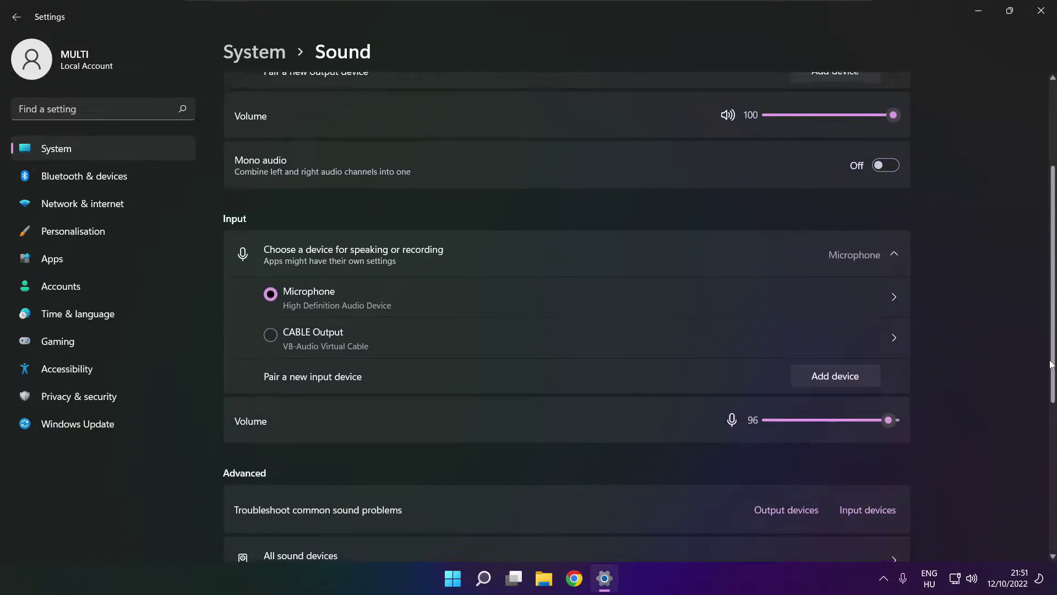
{"action": "left_click_drag", "start_coordinate": [1052, 364], "coordinate": [1049, 462]}
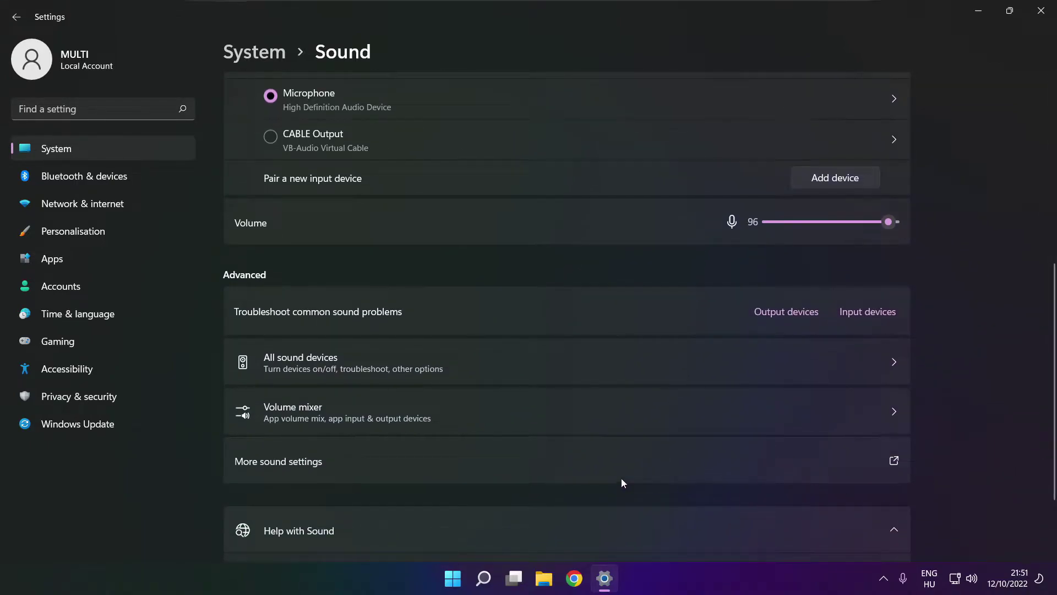
{"action": "left_click", "coordinate": [435, 466]}
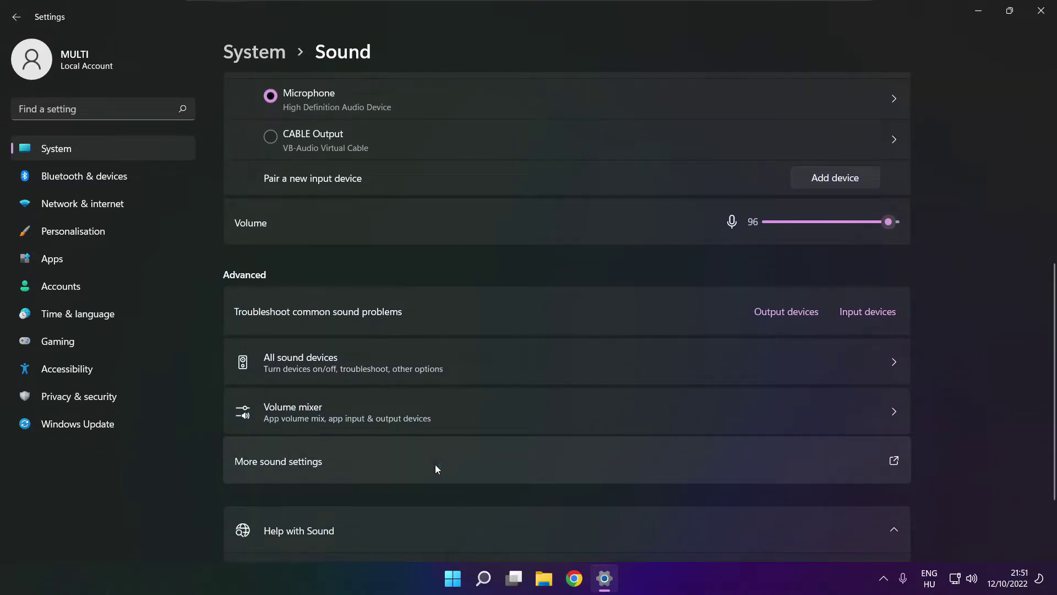
- Disable the CABLE Input virtual cable playback device
{"action": "left_click", "coordinate": [452, 244]}
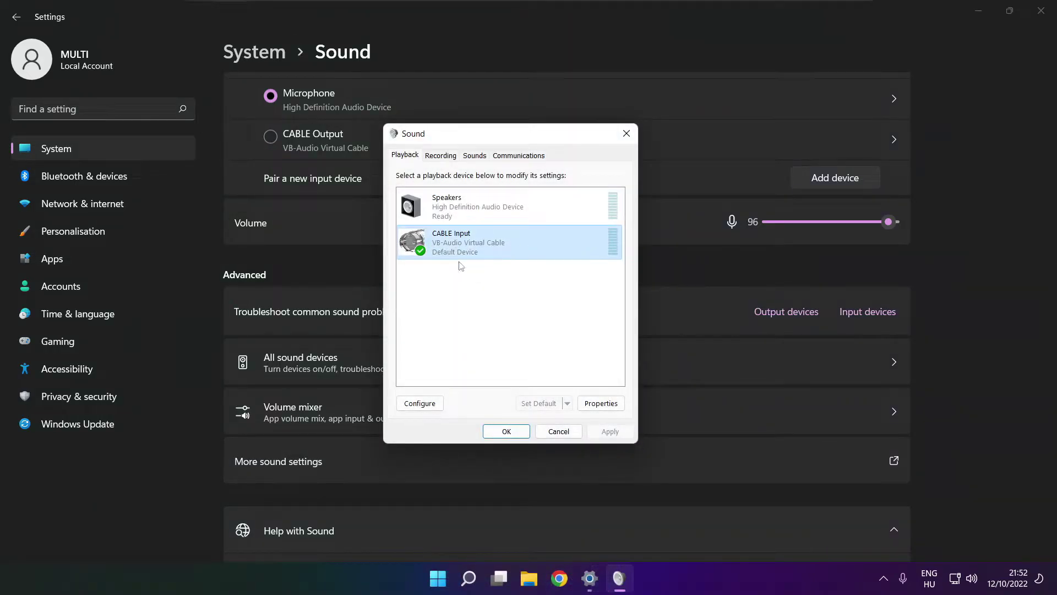
{"action": "right_click", "coordinate": [561, 245]}
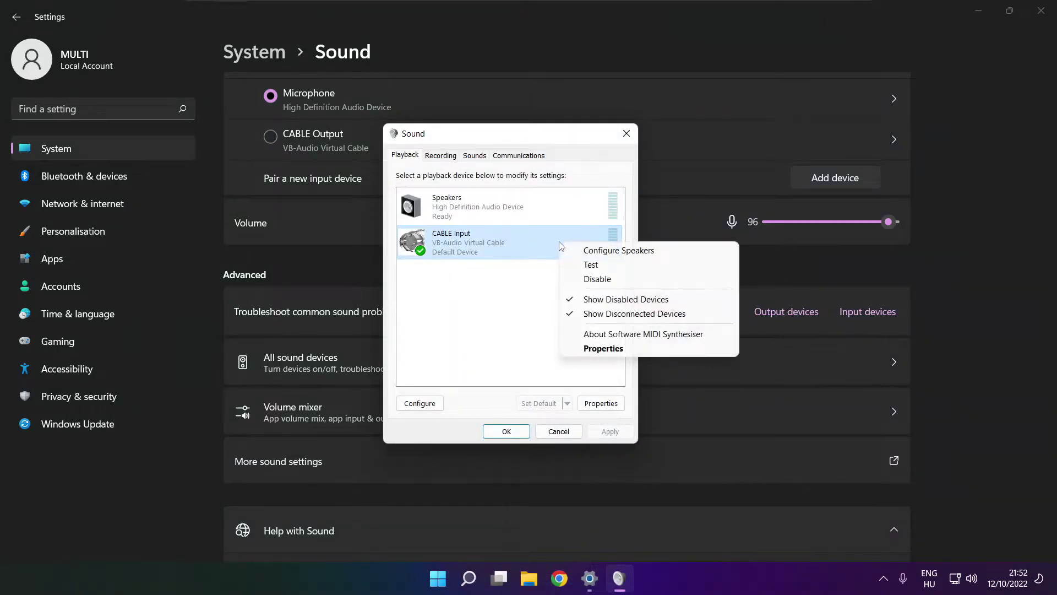
{"action": "left_click", "coordinate": [615, 281]}
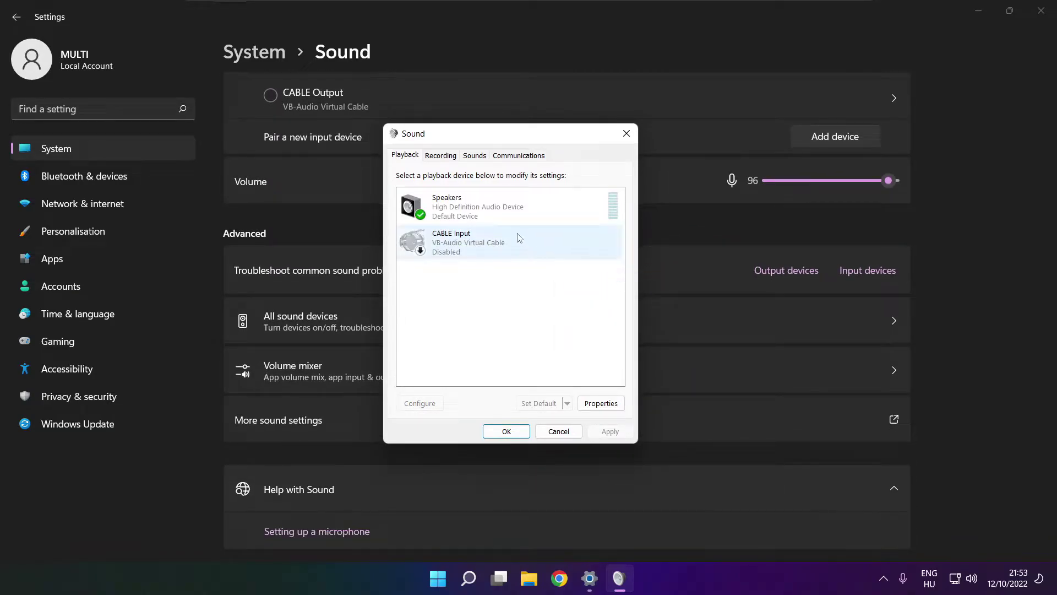
- Configure Speakers as 7.1 Surround, keeping all optional and full-range speakers
{"action": "left_click", "coordinate": [493, 212]}
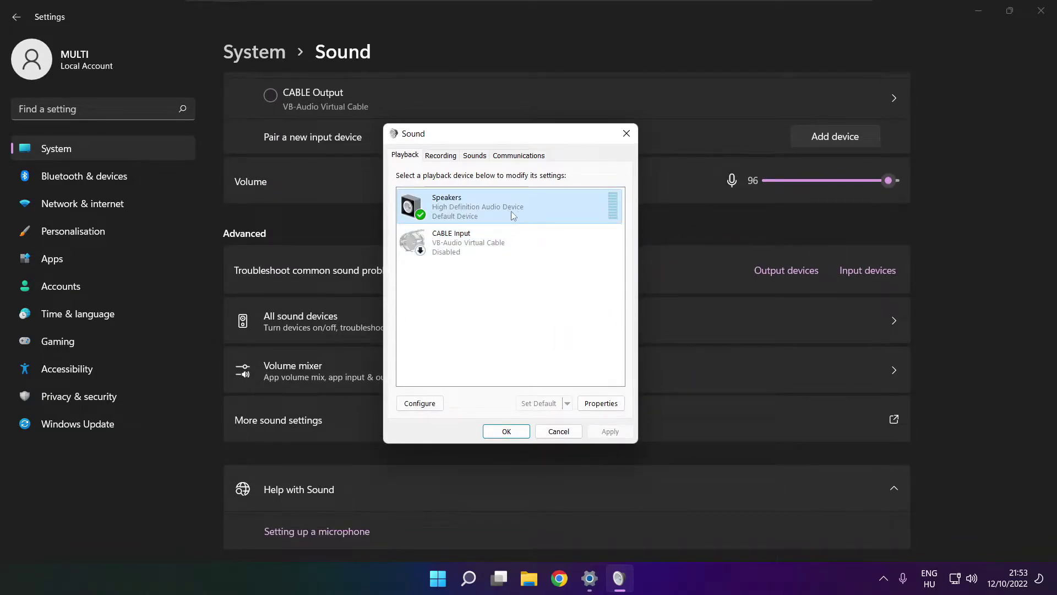
{"action": "right_click", "coordinate": [512, 210]}
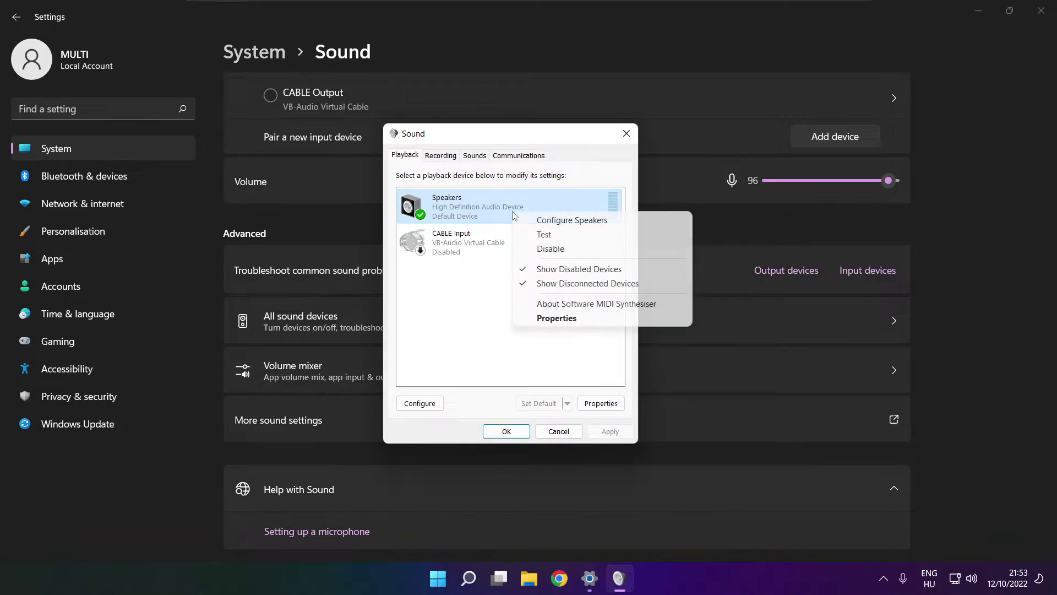
{"action": "left_click", "coordinate": [584, 220]}
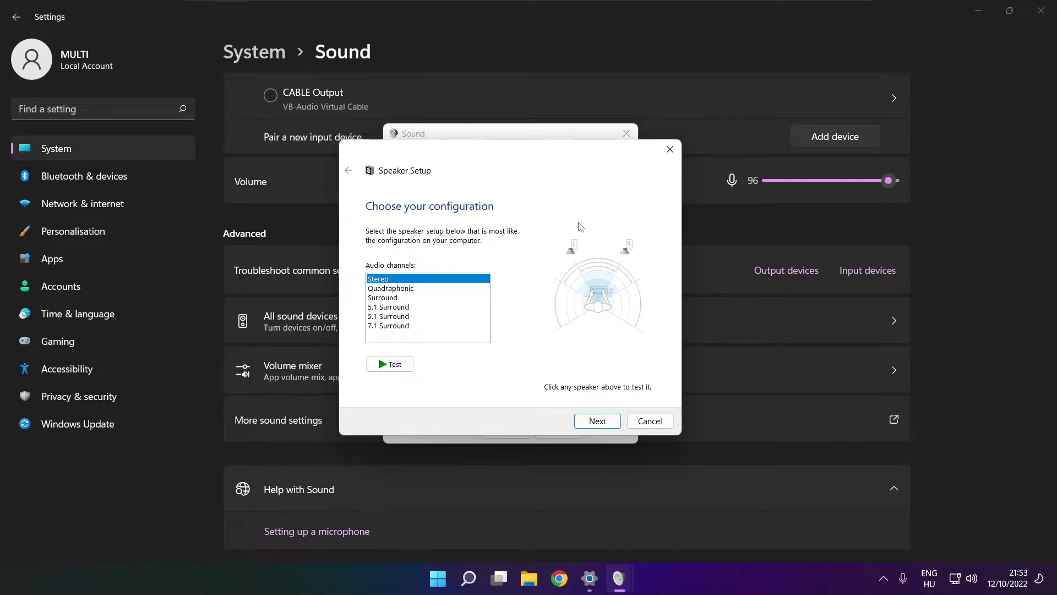
{"action": "left_click", "coordinate": [393, 326]}
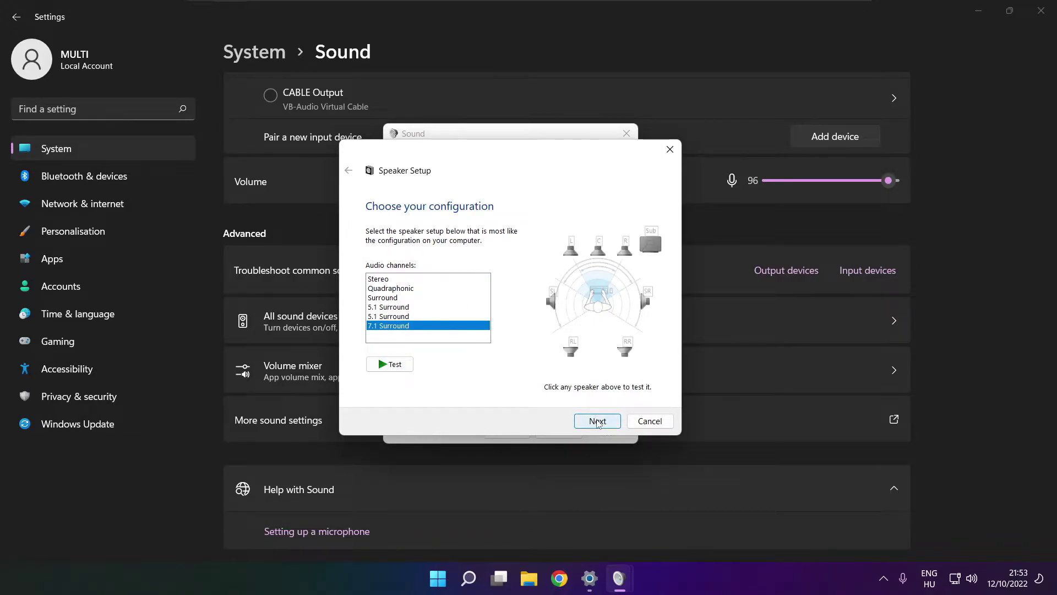
{"action": "left_click", "coordinate": [597, 420]}
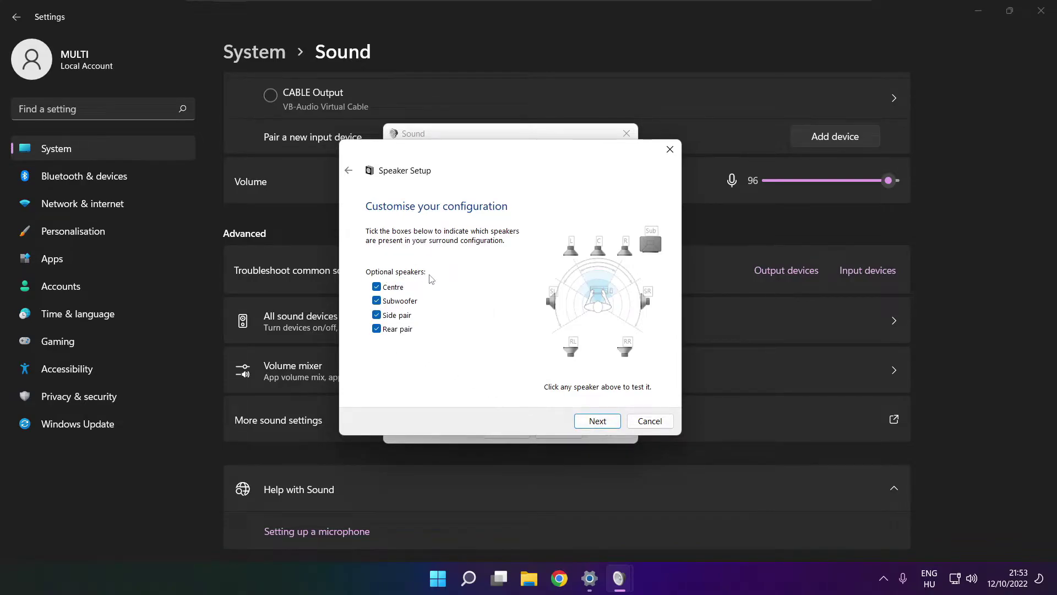
{"action": "left_click", "coordinate": [591, 421]}
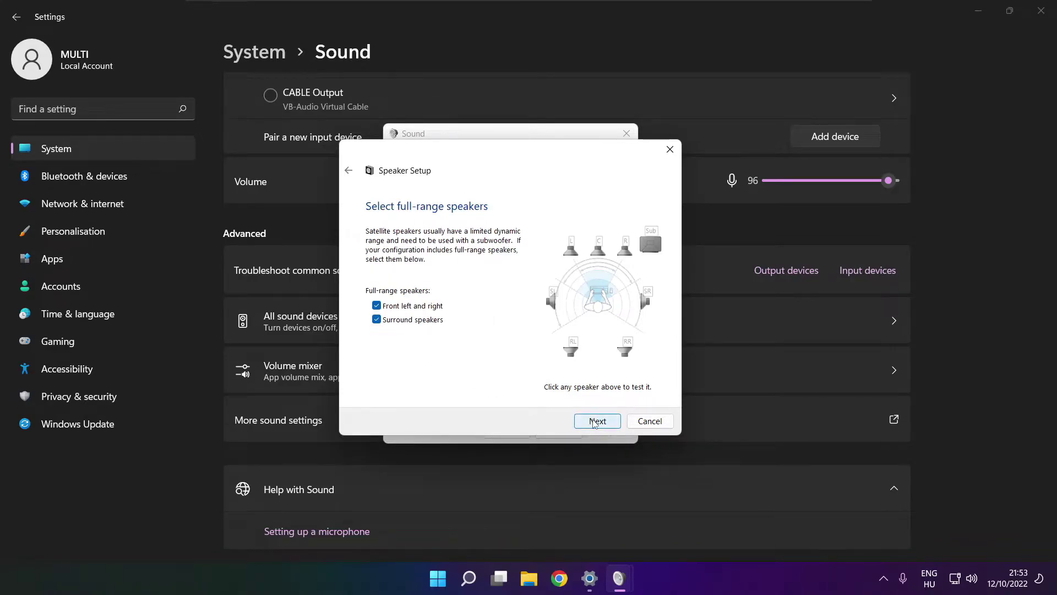
{"action": "left_click", "coordinate": [595, 422]}
{"action": "left_click", "coordinate": [594, 421]}
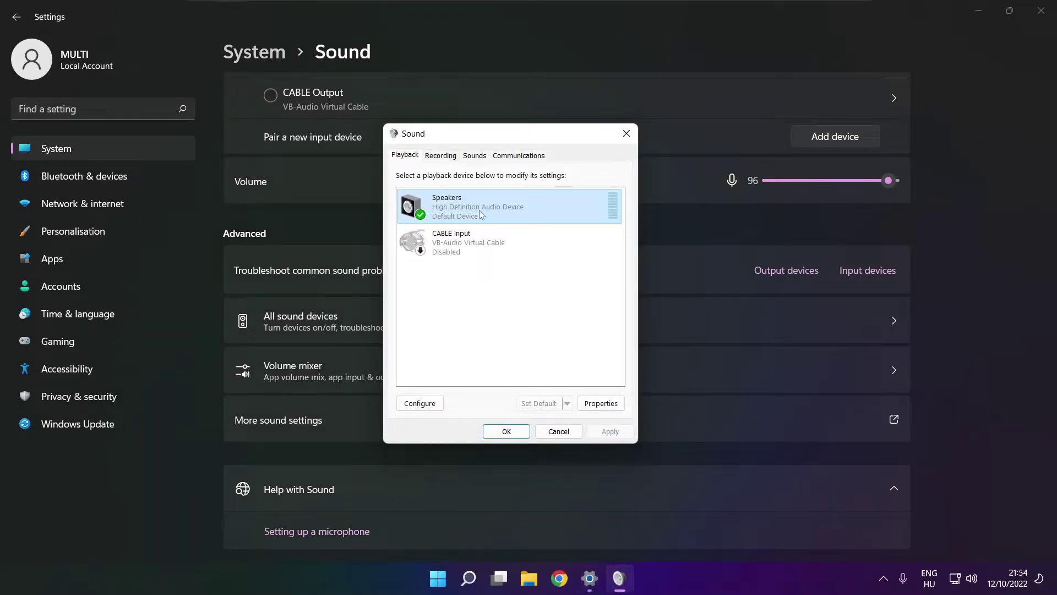
- Turn off all audio enhancements in the Speakers properties and apply
{"action": "left_click", "coordinate": [601, 403]}
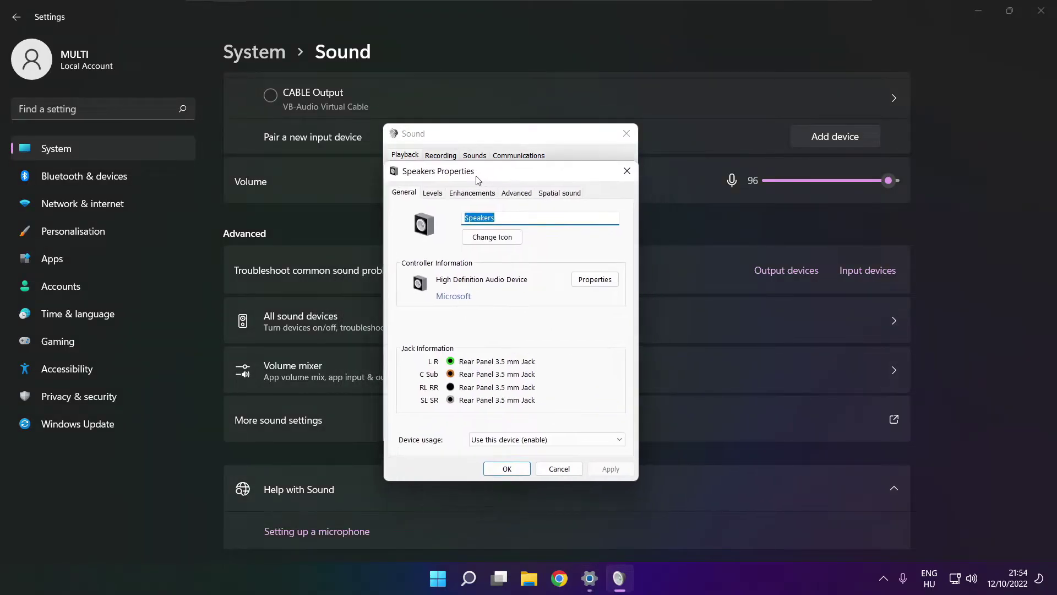
{"action": "left_click", "coordinate": [465, 172]}
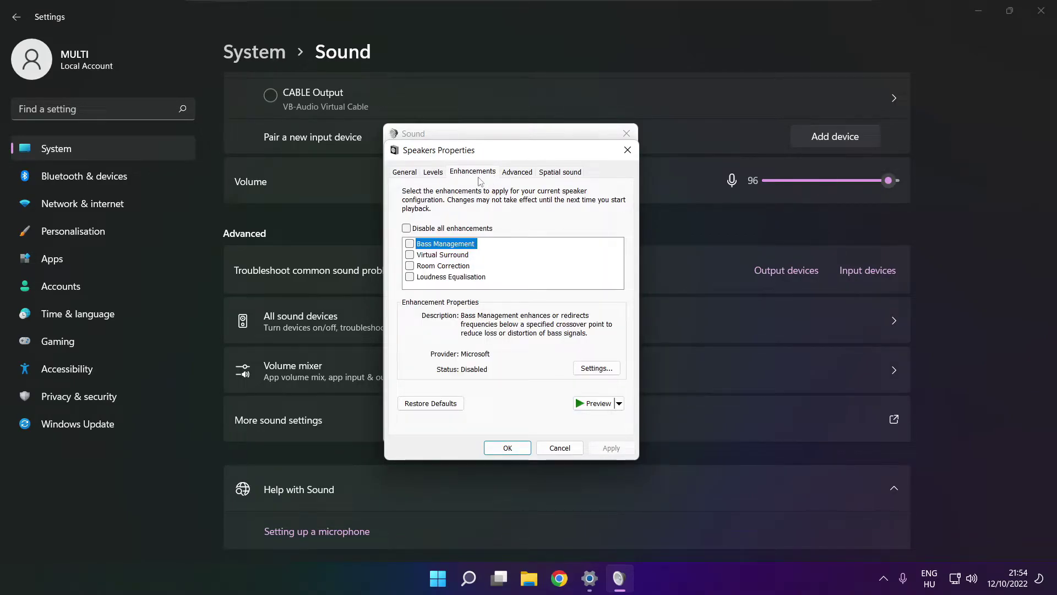
{"action": "left_click", "coordinate": [408, 229]}
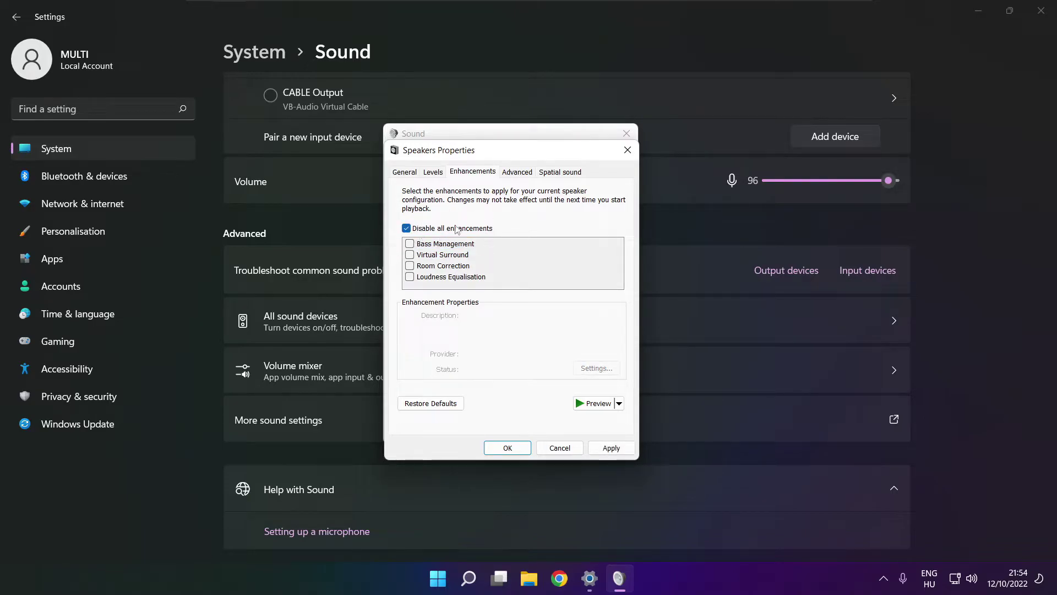
{"action": "left_click", "coordinate": [613, 447]}
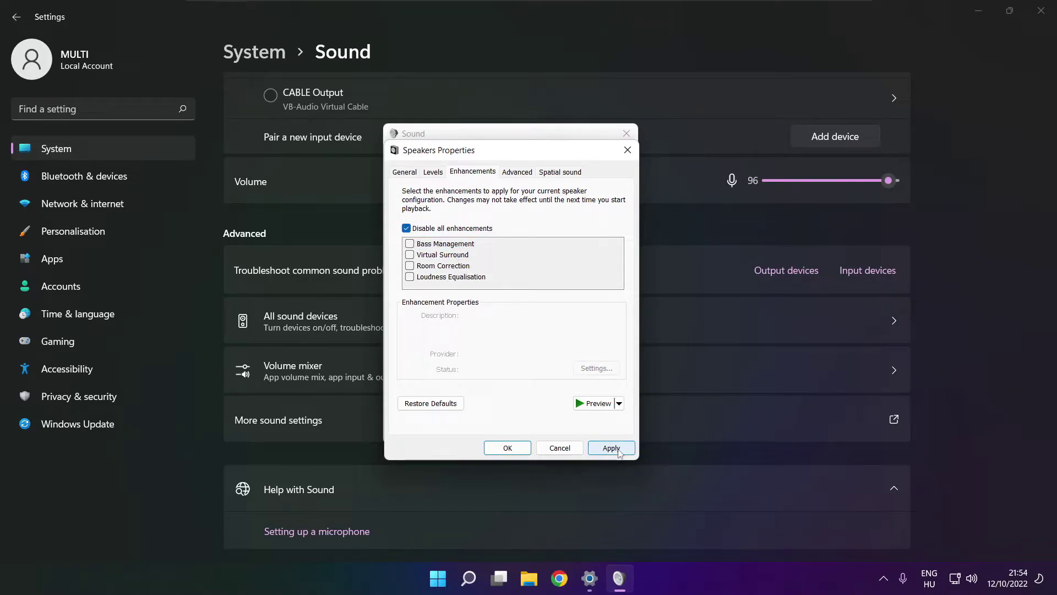
- Keep the default format at 16 bit, 48000 Hz and close both sound dialogs
{"action": "left_click", "coordinate": [512, 174]}
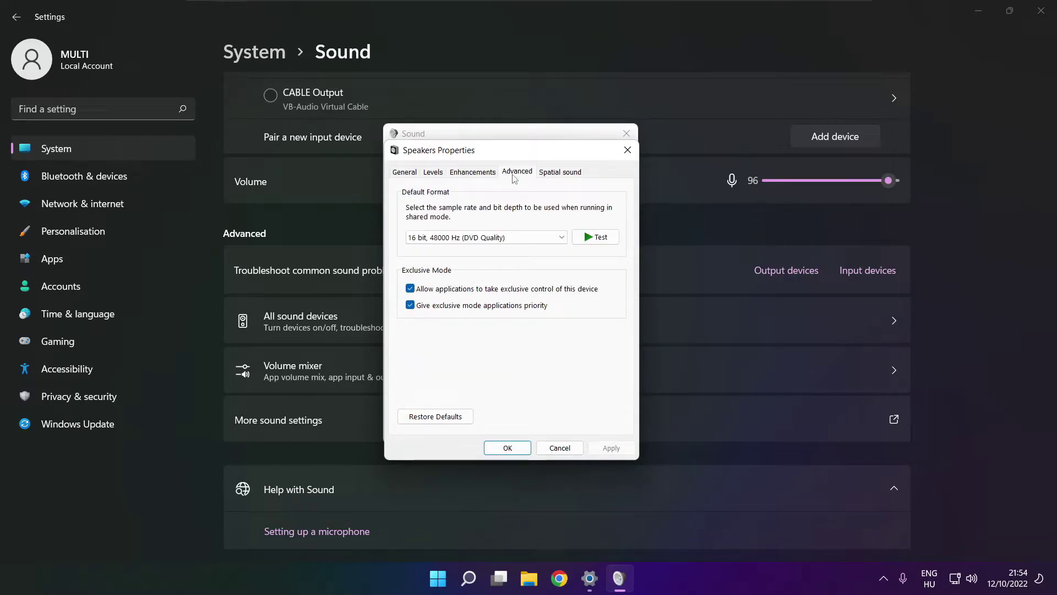
{"action": "left_click", "coordinate": [561, 238]}
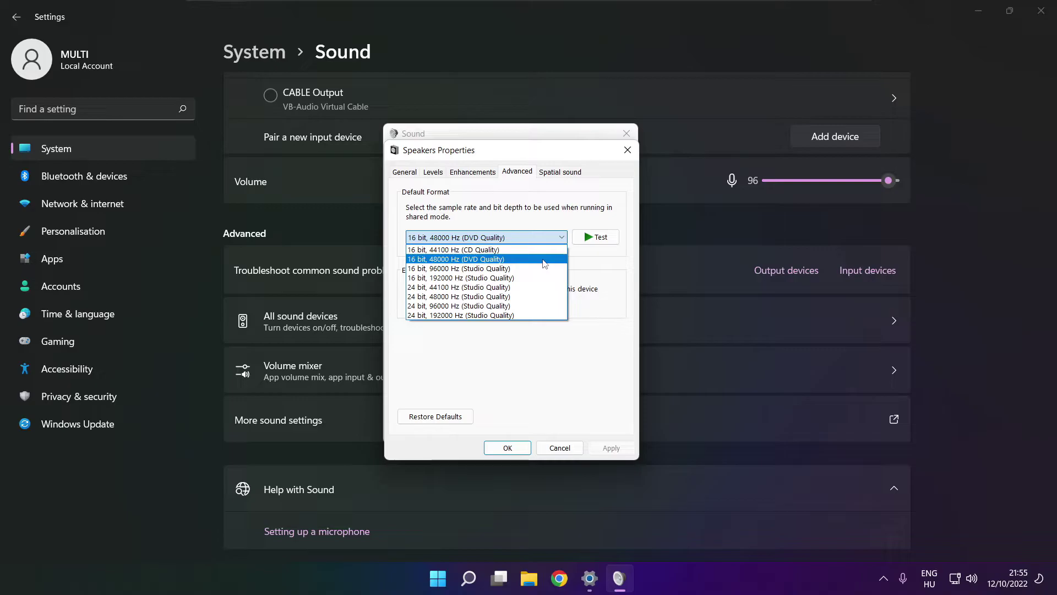
{"action": "left_click", "coordinate": [543, 260]}
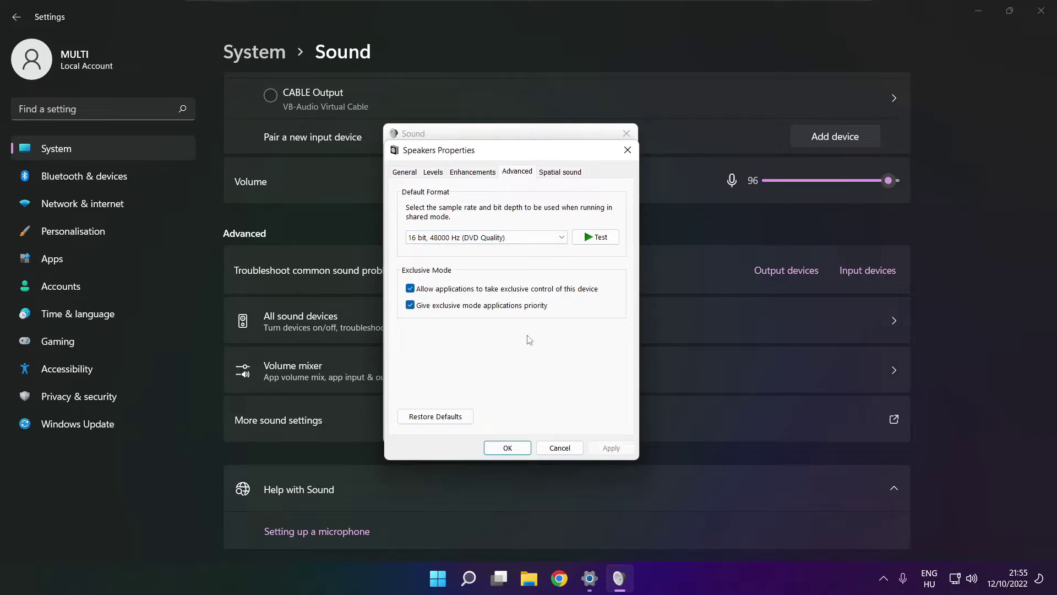
{"action": "left_click", "coordinate": [508, 447]}
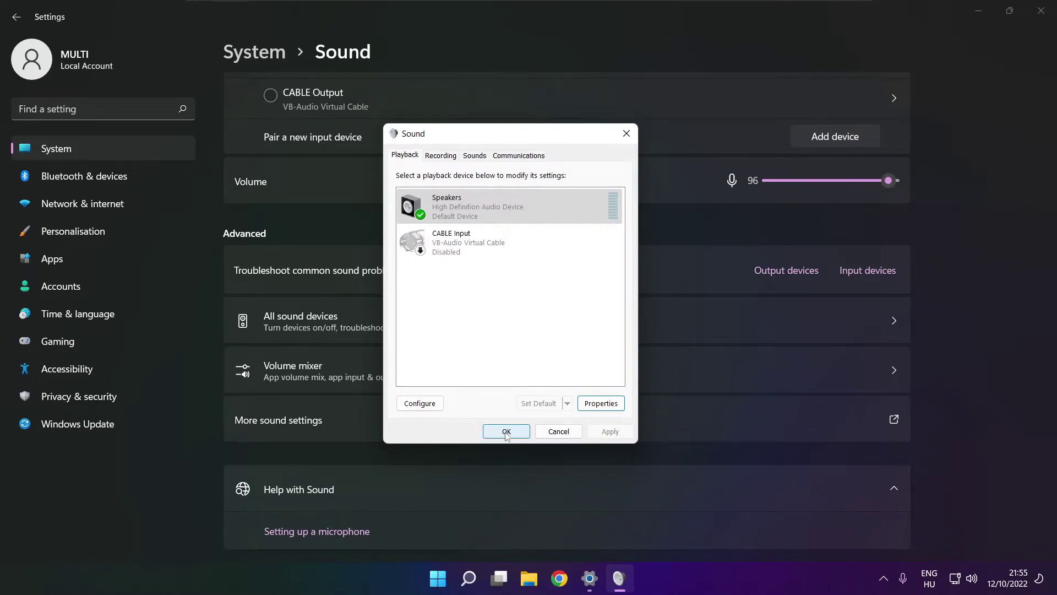
{"action": "left_click", "coordinate": [506, 432]}
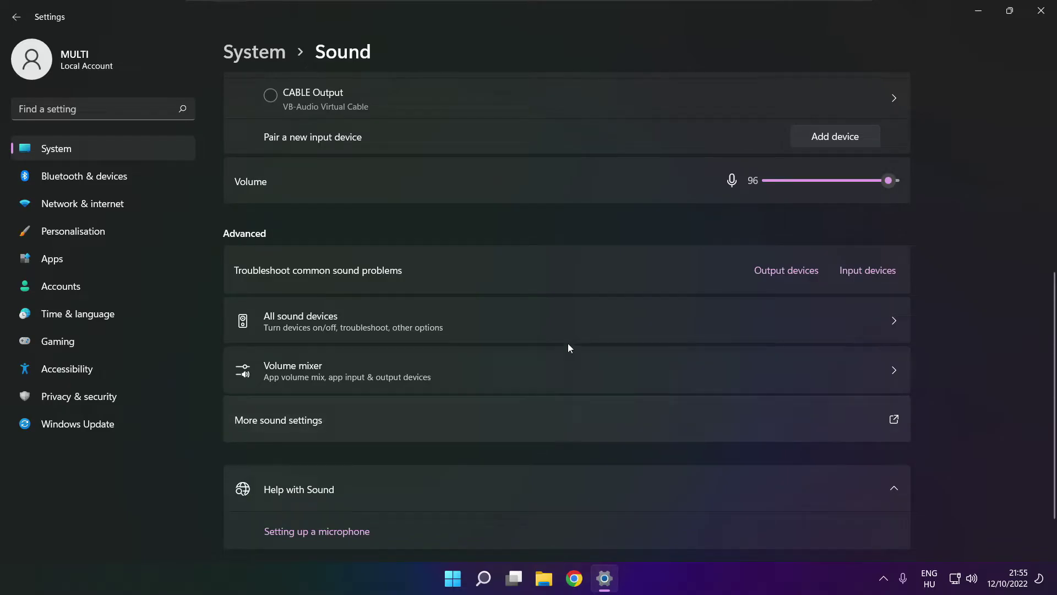
- Close Sound settings, bring up the Start menu power options, then open Windows search
{"action": "left_click", "coordinate": [1051, 15]}
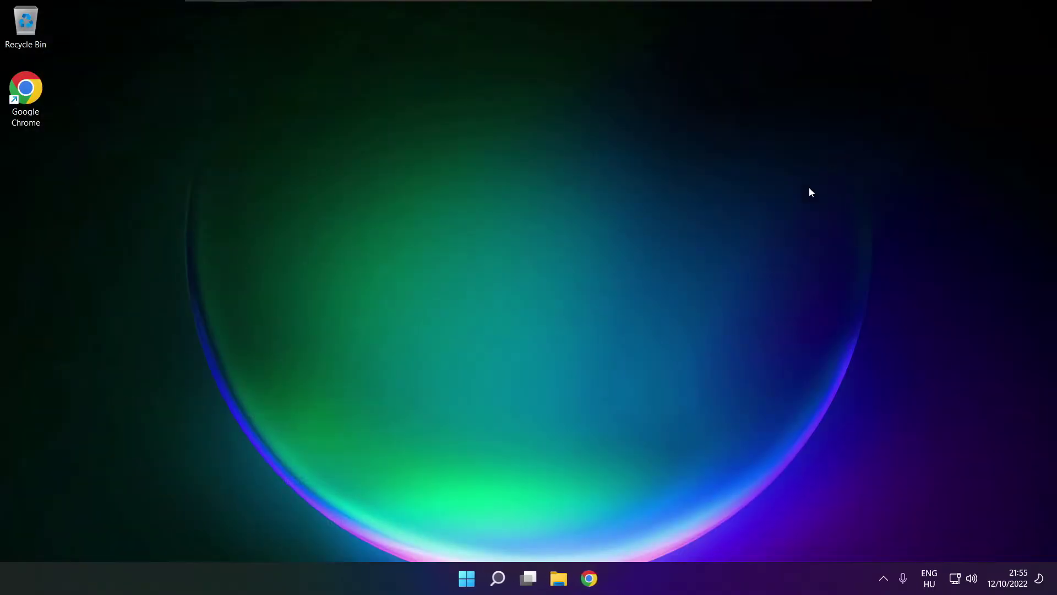
{"action": "left_click", "coordinate": [467, 578]}
{"action": "left_click", "coordinate": [698, 531]}
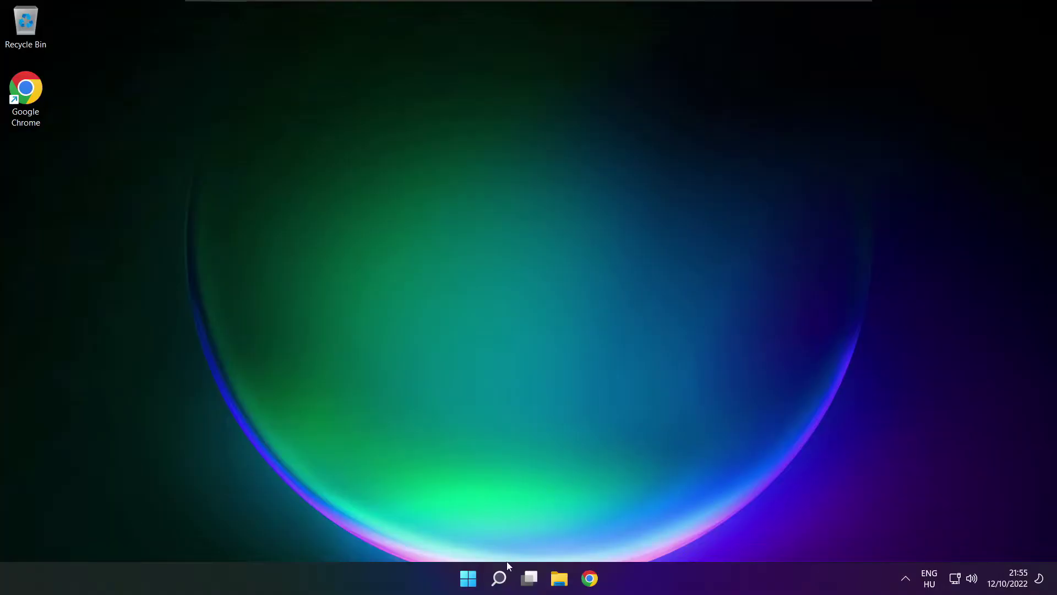
{"action": "left_click", "coordinate": [500, 575]}
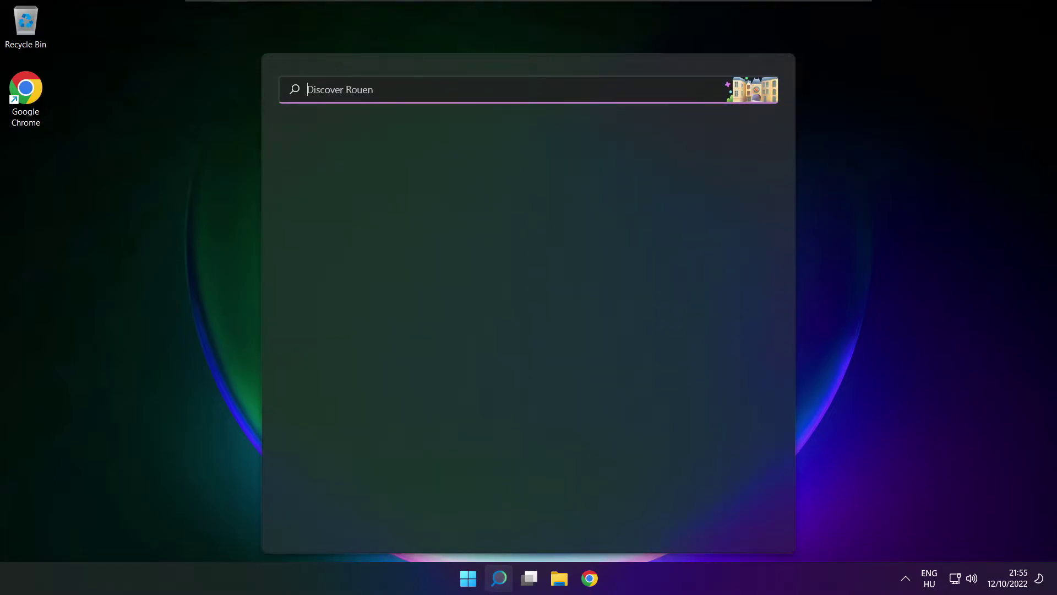
- Launch Device Manager by searching 'device manager' and centre its window
{"action": "type", "text": "device manager"}
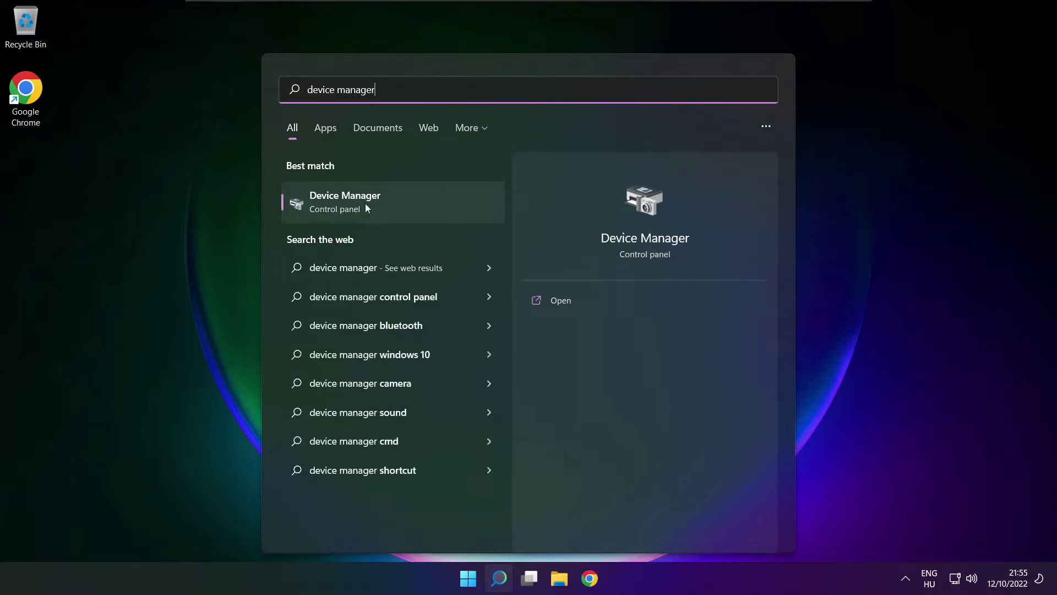
{"action": "left_click", "coordinate": [408, 200]}
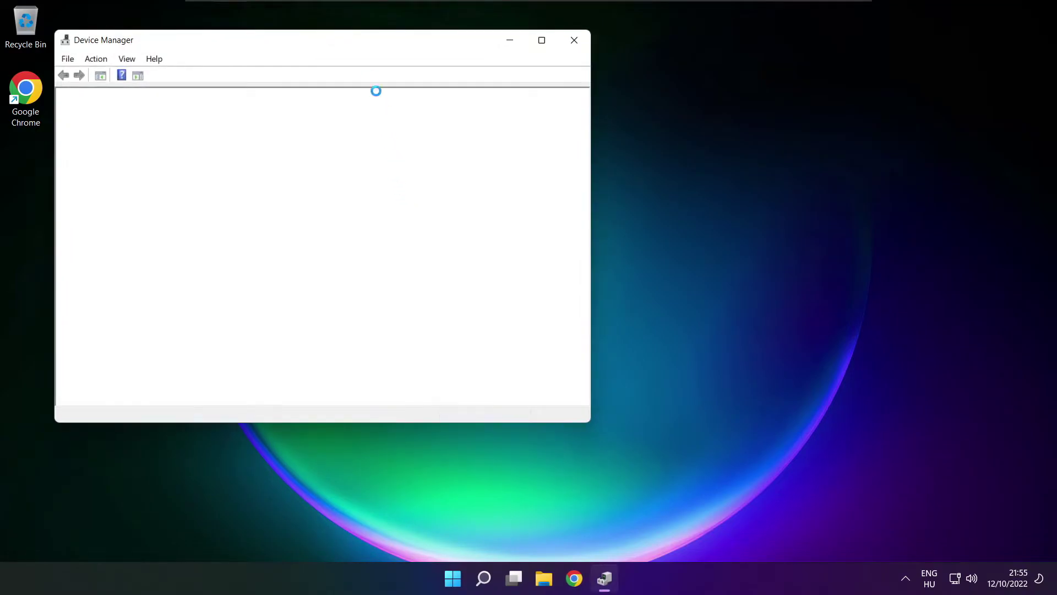
{"action": "left_click_drag", "start_coordinate": [329, 39], "coordinate": [554, 99]}
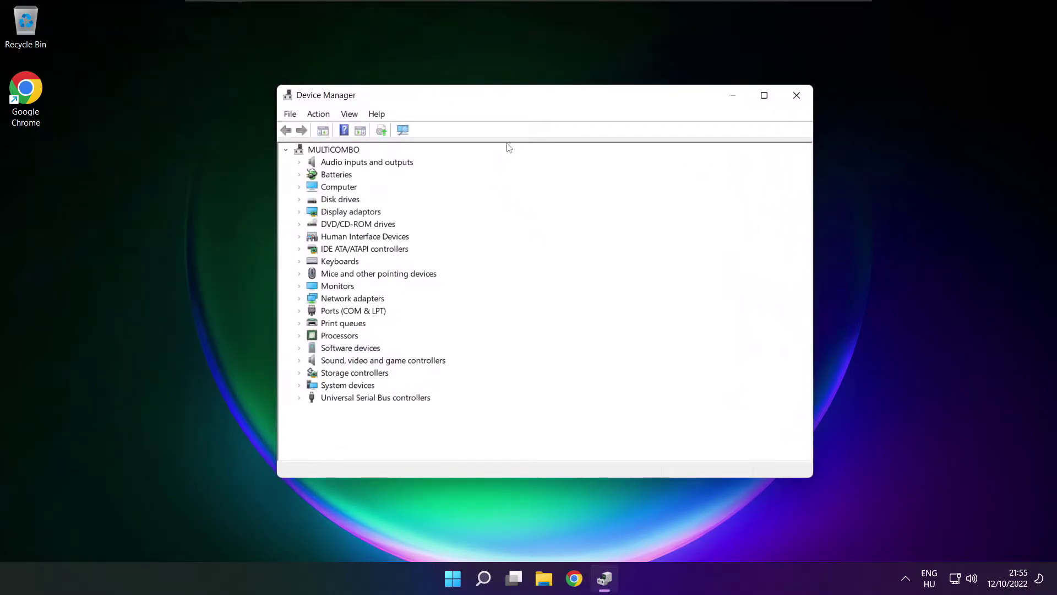
- Expand Sound, video and game controllers and right-click High Definition Audio Device
{"action": "left_click", "coordinate": [310, 363]}
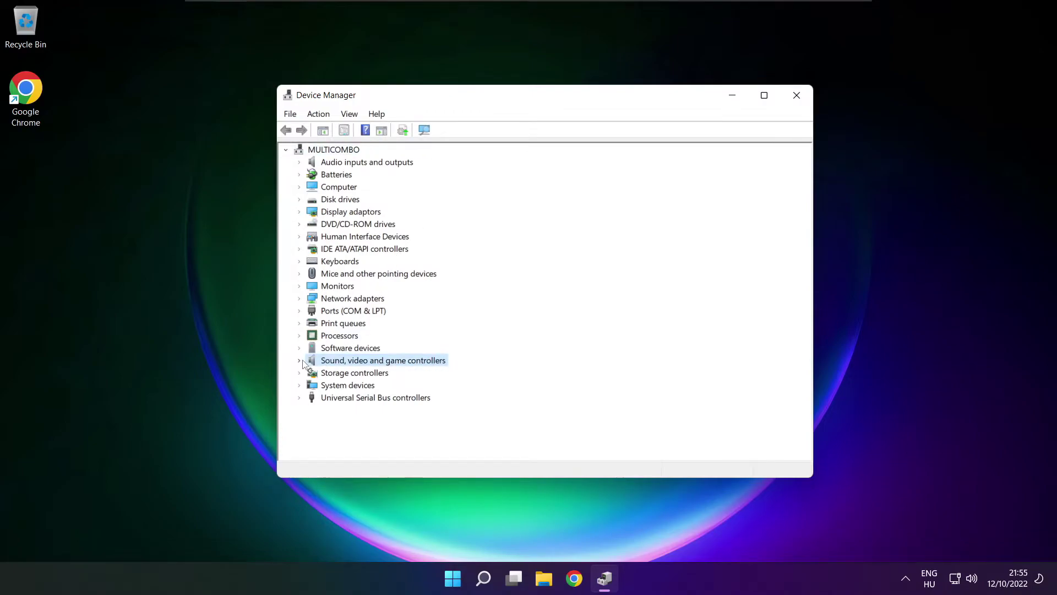
{"action": "left_click", "coordinate": [300, 361]}
{"action": "left_click", "coordinate": [349, 373]}
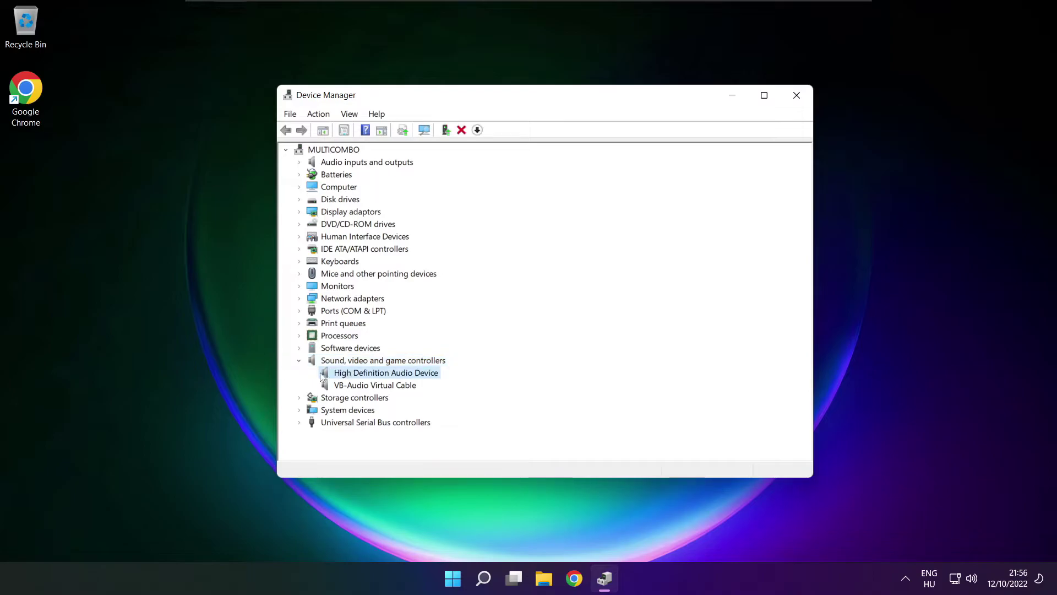
{"action": "right_click", "coordinate": [377, 375]}
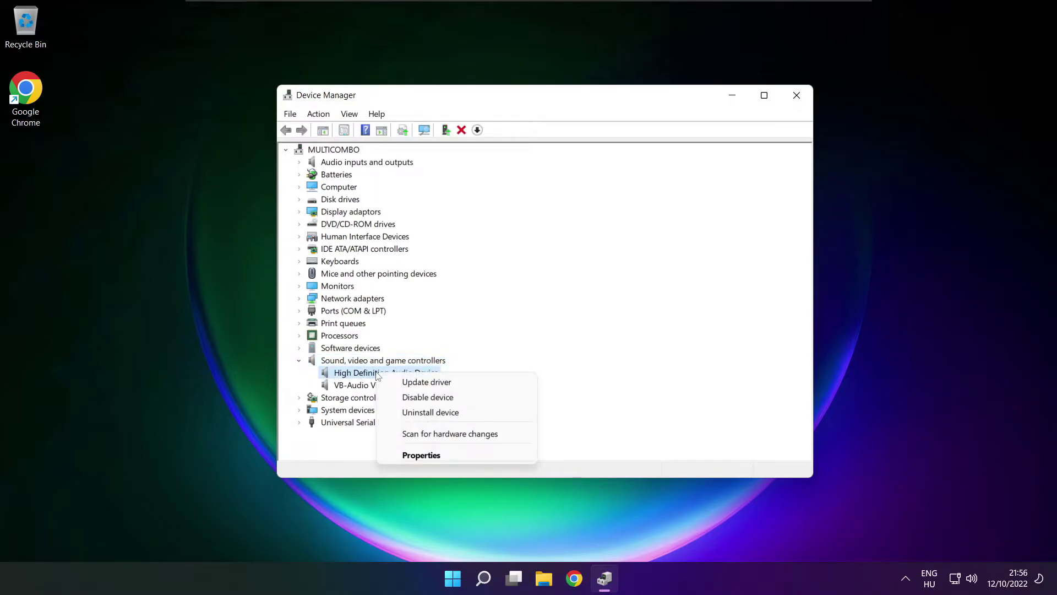
- Reinstall the High Definition Audio Device driver from the compatible drivers list, confirming the warning
{"action": "left_click", "coordinate": [477, 384]}
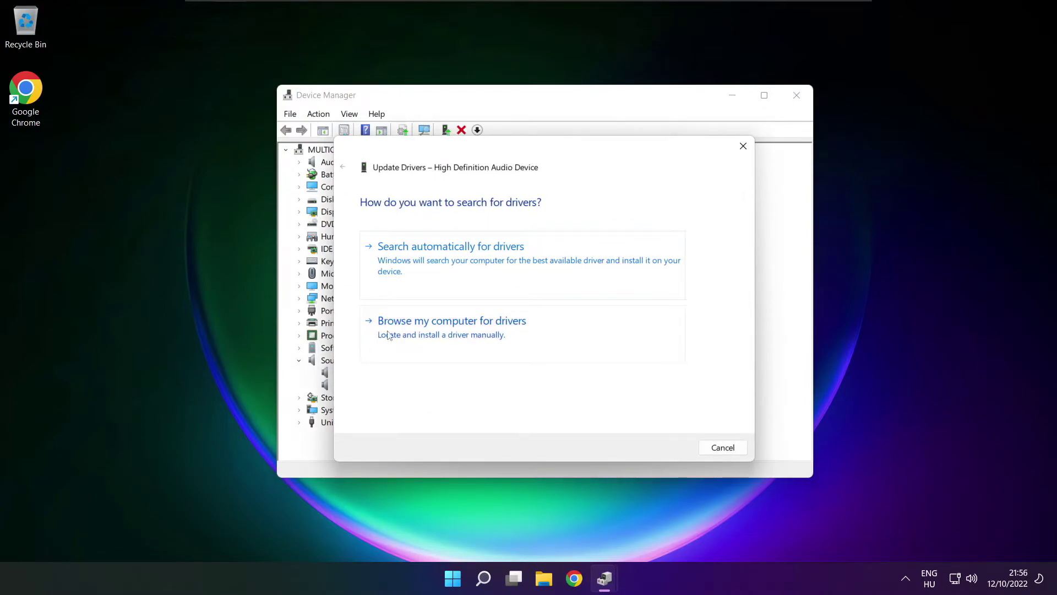
{"action": "left_click", "coordinate": [477, 335]}
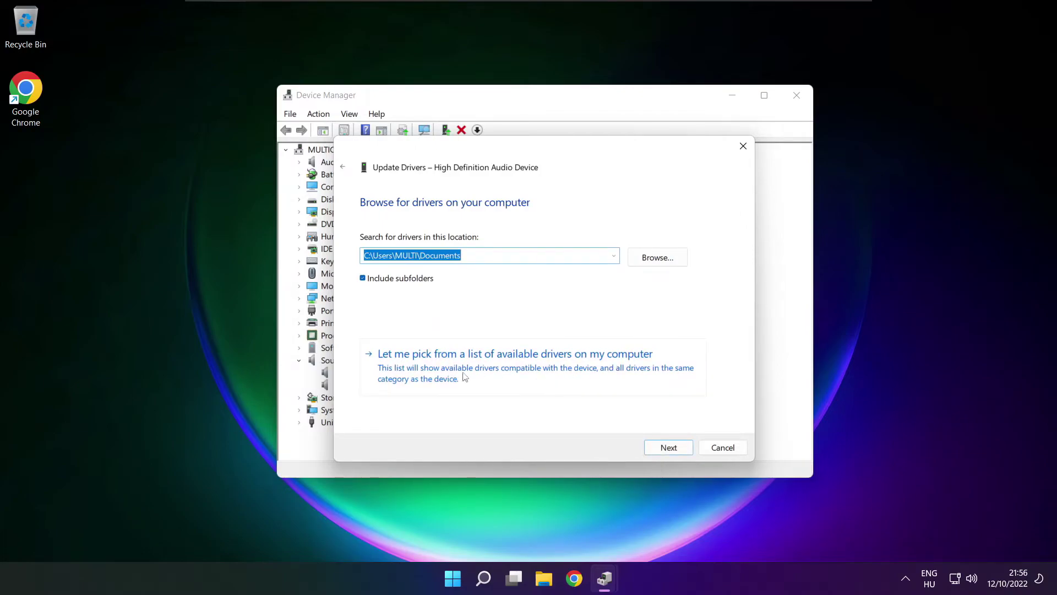
{"action": "left_click", "coordinate": [520, 375]}
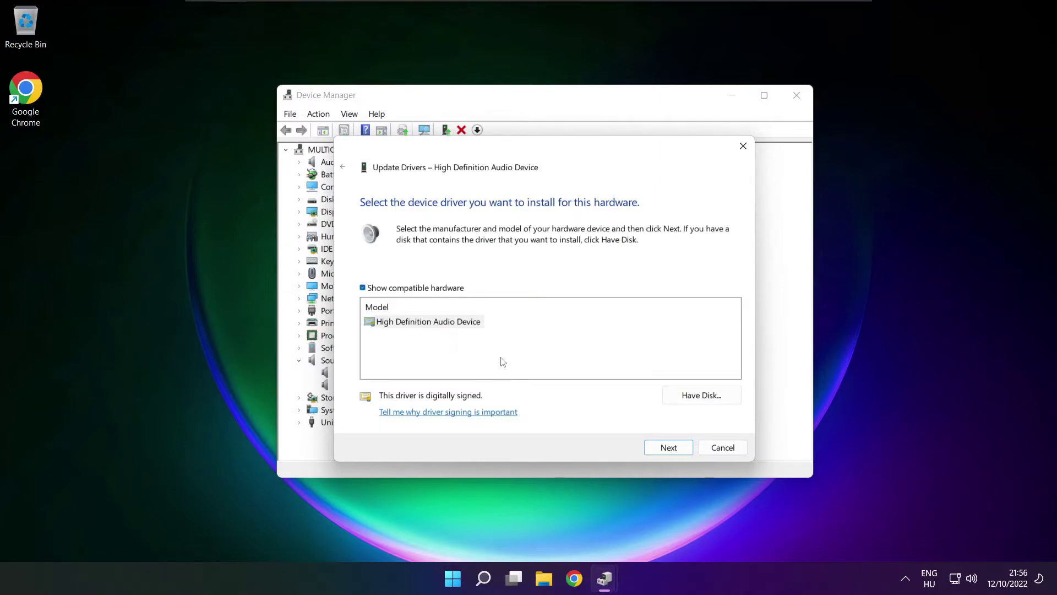
{"action": "left_click", "coordinate": [413, 325]}
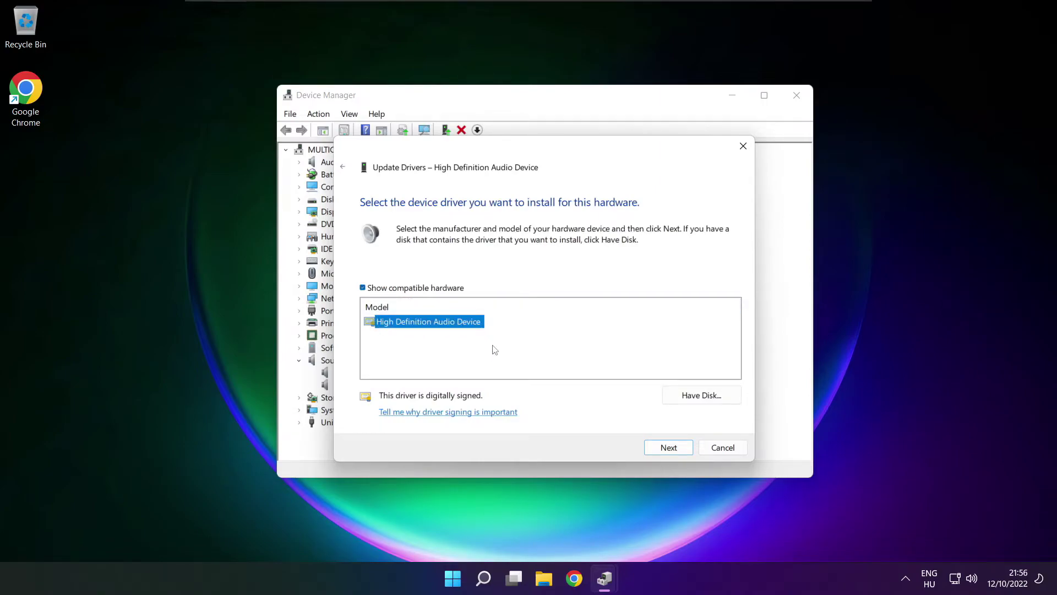
{"action": "left_click", "coordinate": [670, 448]}
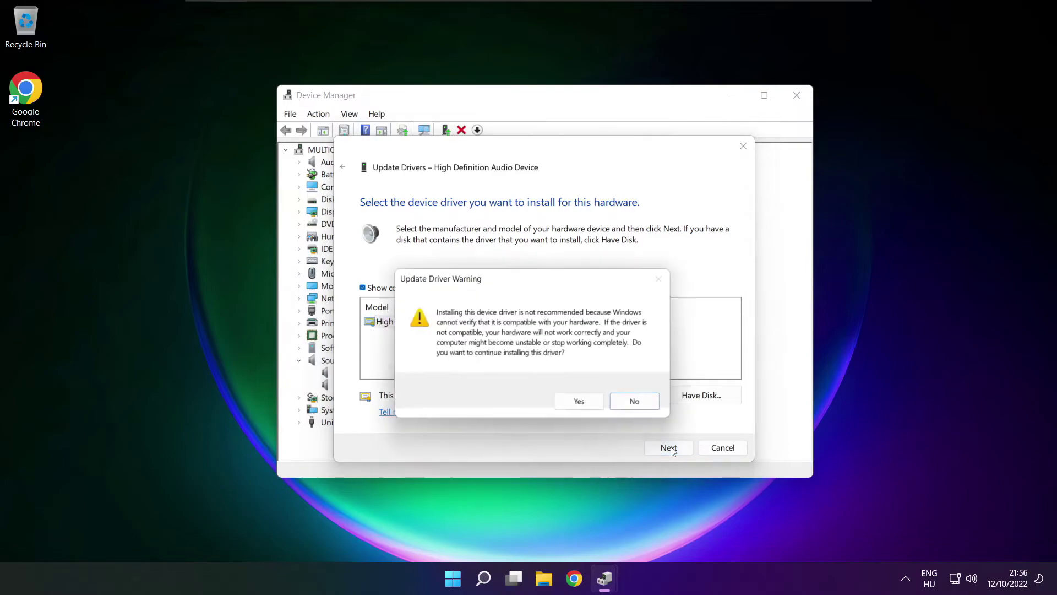
{"action": "left_click", "coordinate": [586, 405]}
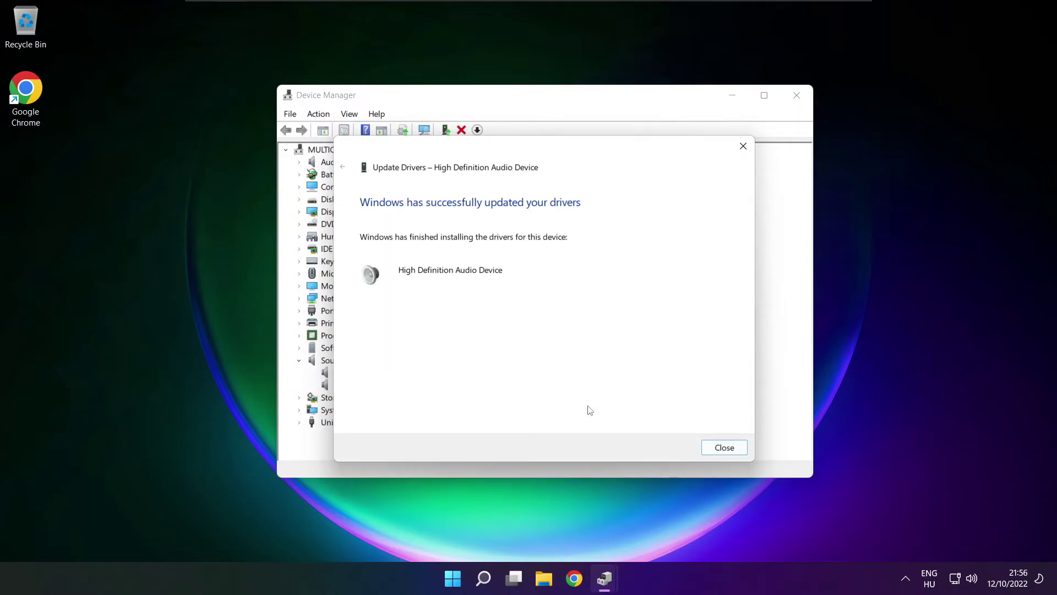
{"action": "left_click", "coordinate": [725, 448]}
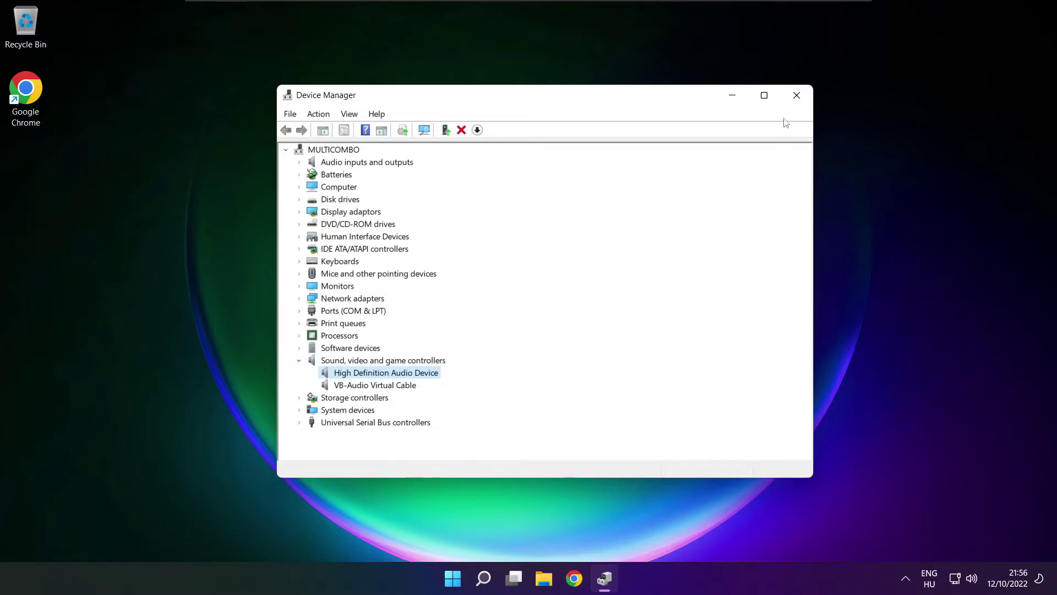
- Close Device Manager and bring up the Start menu power options
{"action": "left_click", "coordinate": [798, 97]}
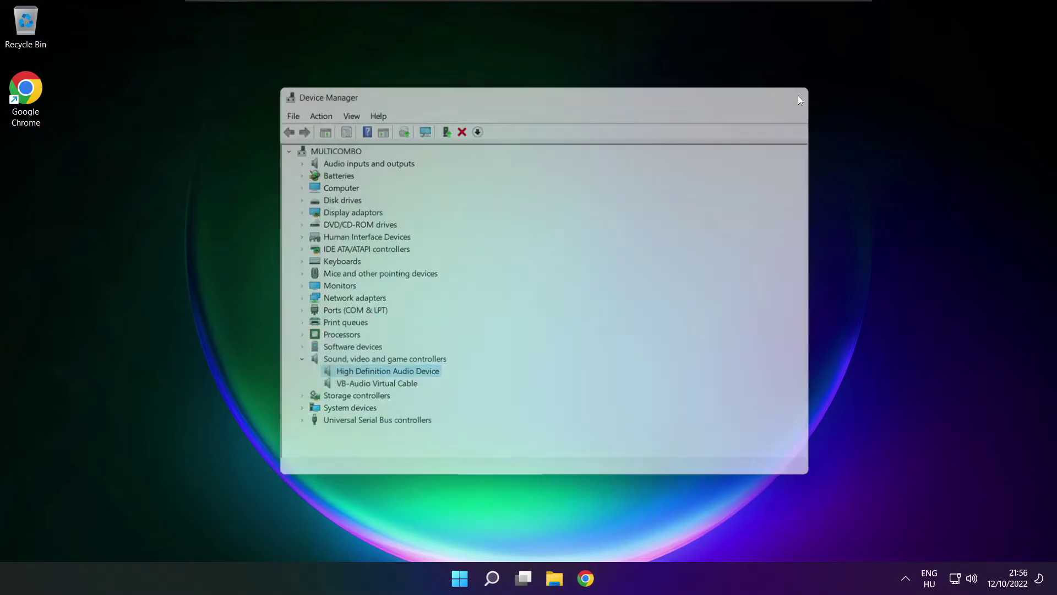
{"action": "left_click", "coordinate": [467, 579]}
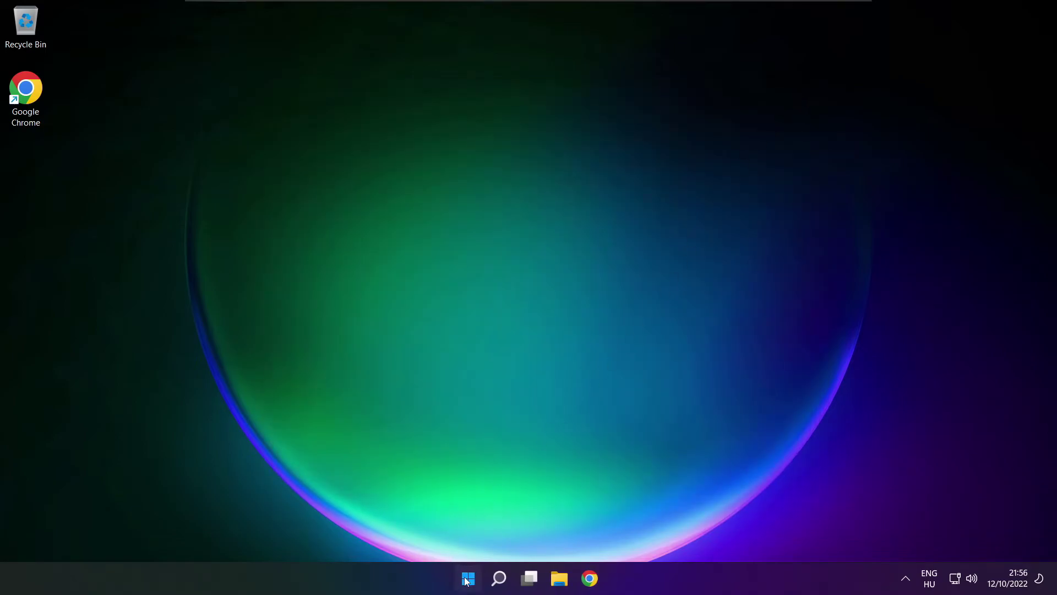
{"action": "left_click", "coordinate": [701, 530]}
- Open Sound settings from the volume icon and run the Output devices troubleshooter
{"action": "right_click", "coordinate": [973, 582]}
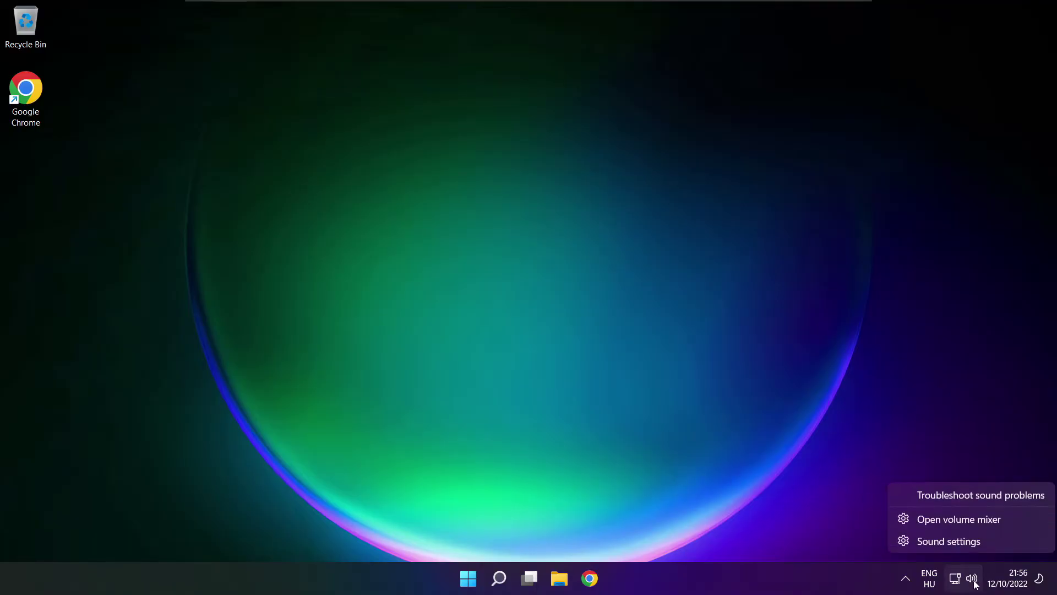
{"action": "left_click", "coordinate": [988, 542]}
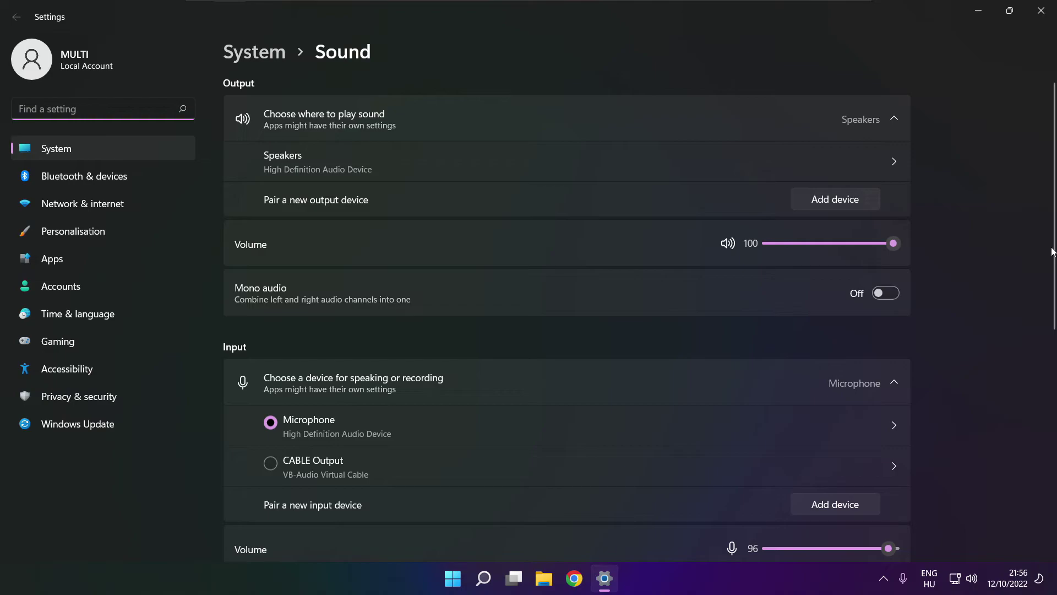
{"action": "scroll", "coordinate": [1052, 251], "scroll_direction": "down", "scroll_amount": 5}
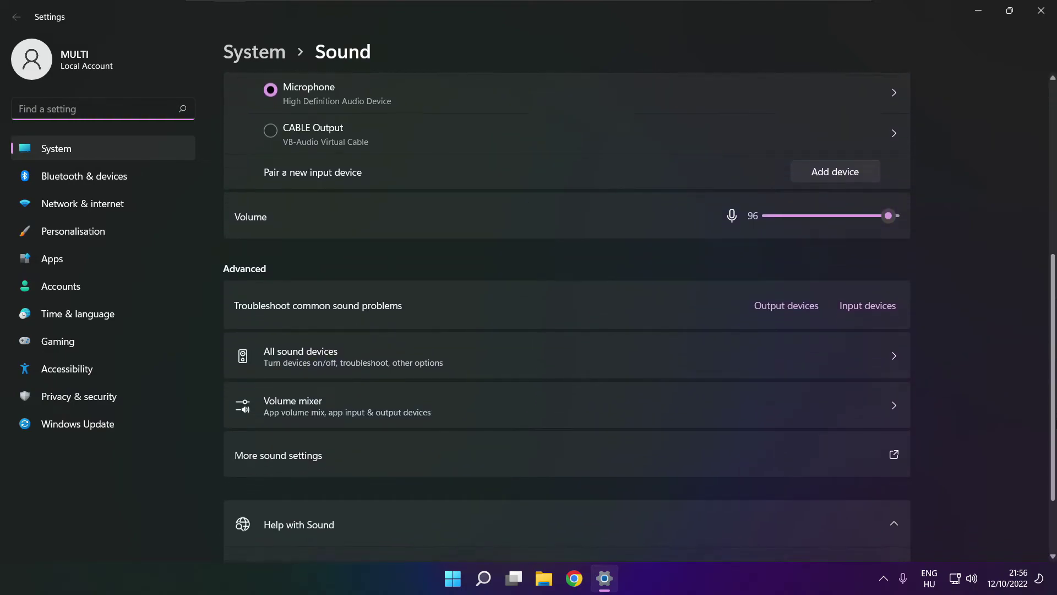
{"action": "scroll", "coordinate": [639, 318], "scroll_direction": "down", "scroll_amount": 2}
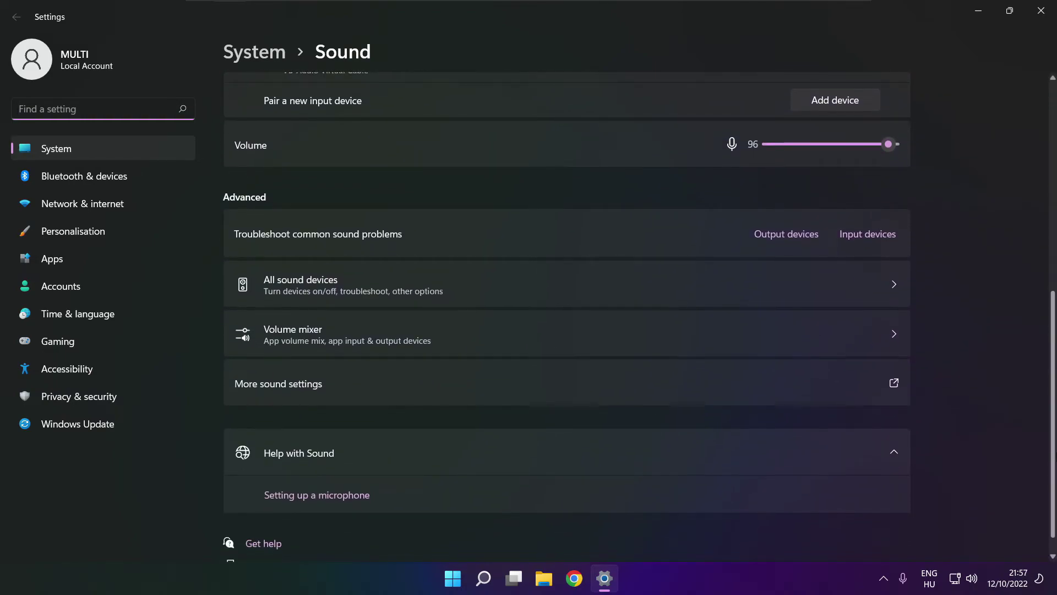
{"action": "scroll", "coordinate": [567, 319], "scroll_direction": "down", "scroll_amount": 1}
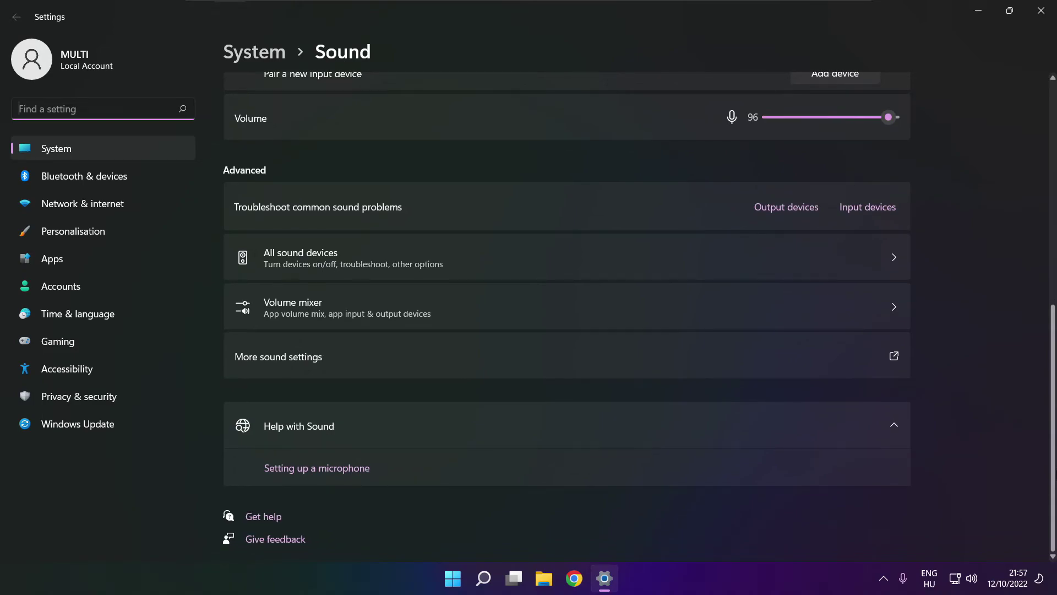
{"action": "left_click", "coordinate": [791, 214]}
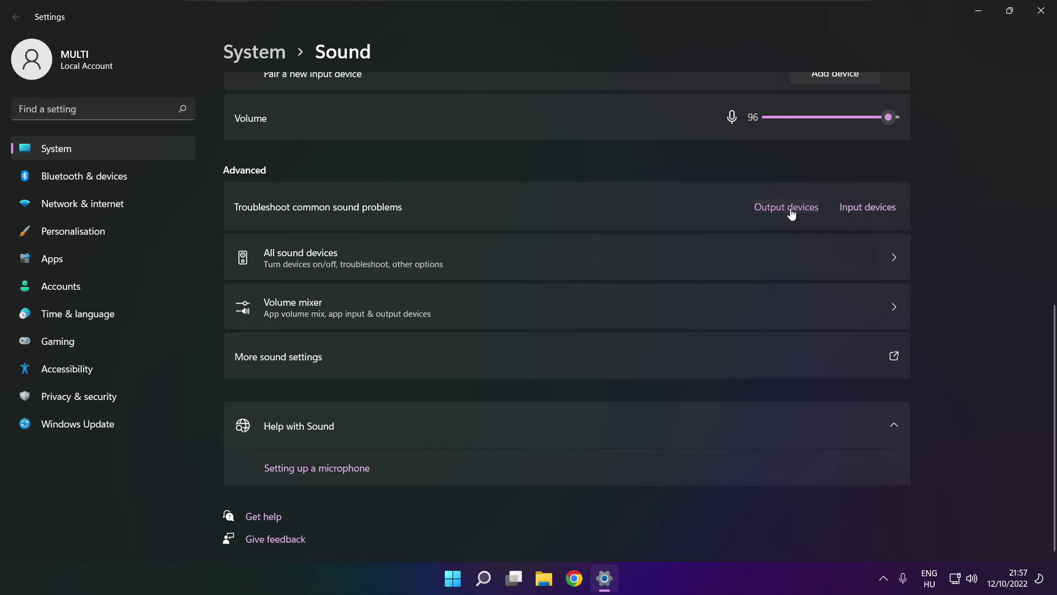